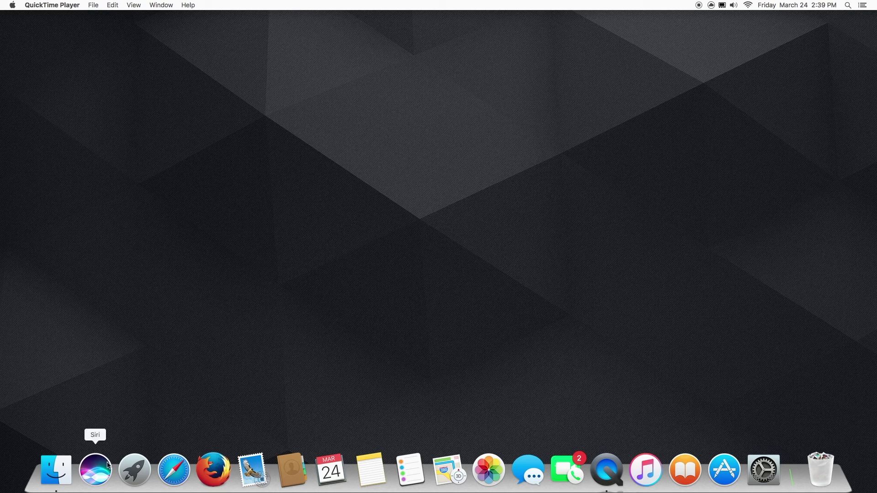
# - Launch System Preferences from the Apple menu after dismissing Notification Center and Spotlight
pyautogui.click(161, 402)
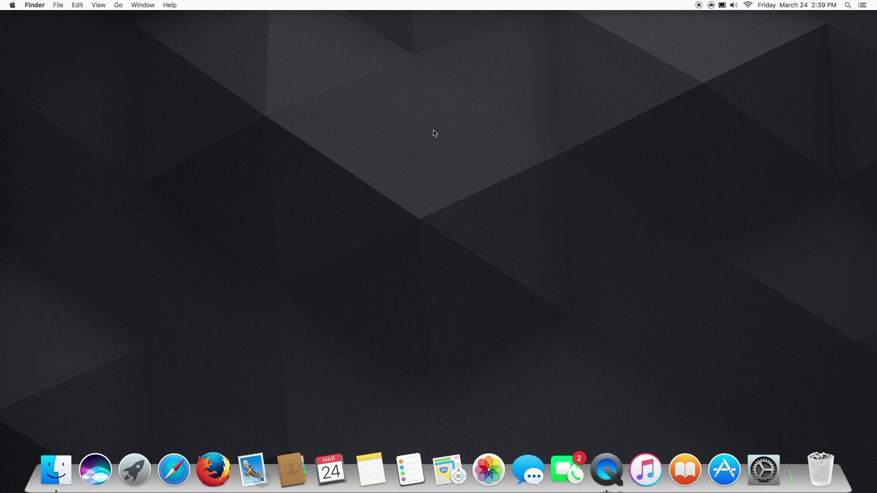
pyautogui.click(863, 5)
pyautogui.click(863, 5)
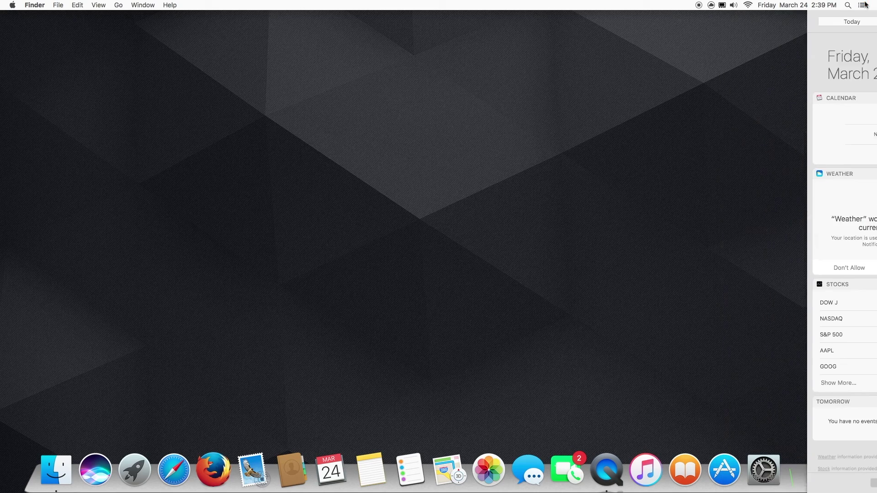
pyautogui.press('super+space')
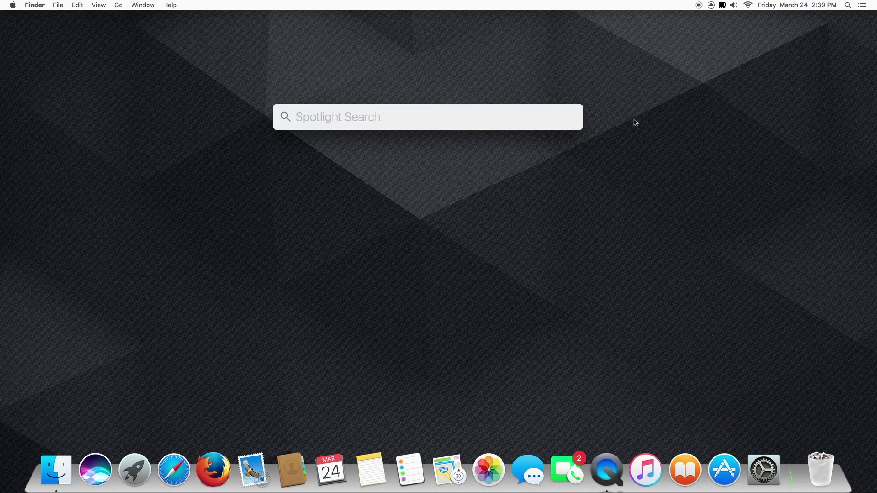
pyautogui.press('Escape')
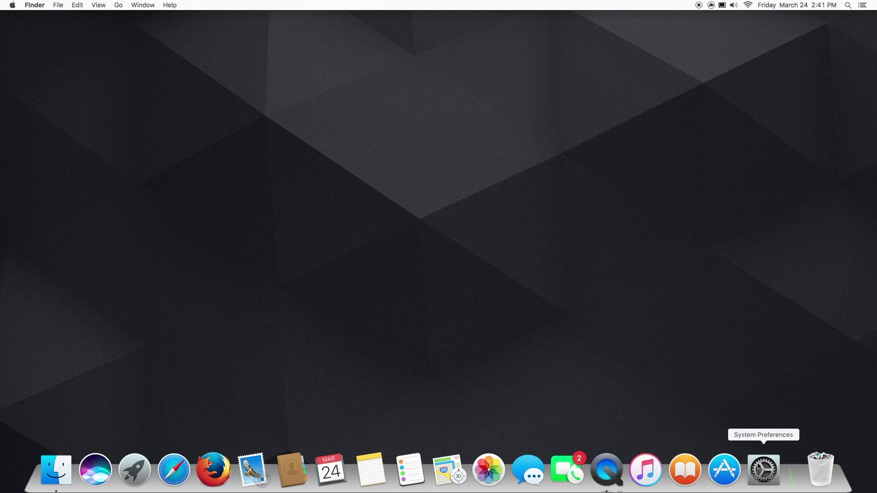
pyautogui.click(17, 5)
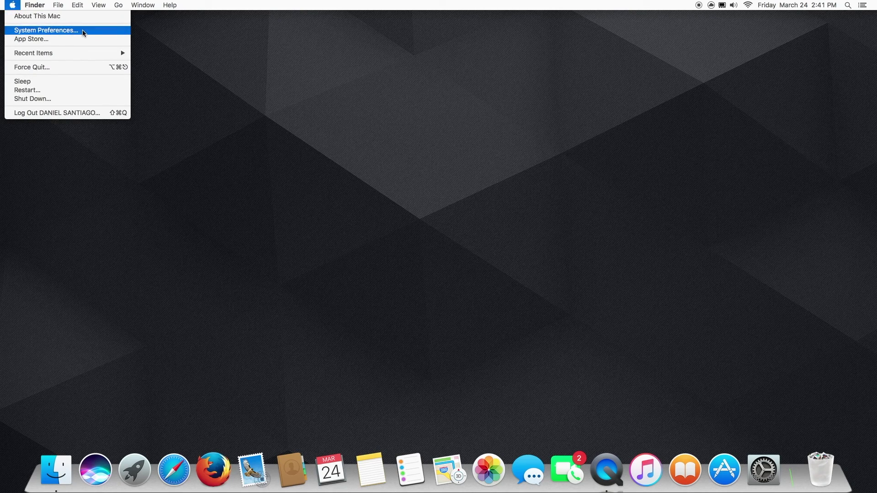
pyautogui.click(46, 30)
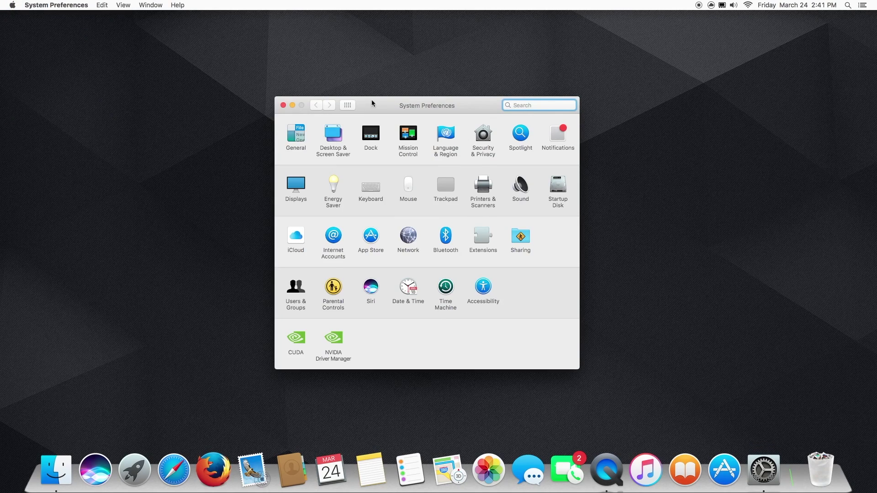
pyautogui.click(382, 101)
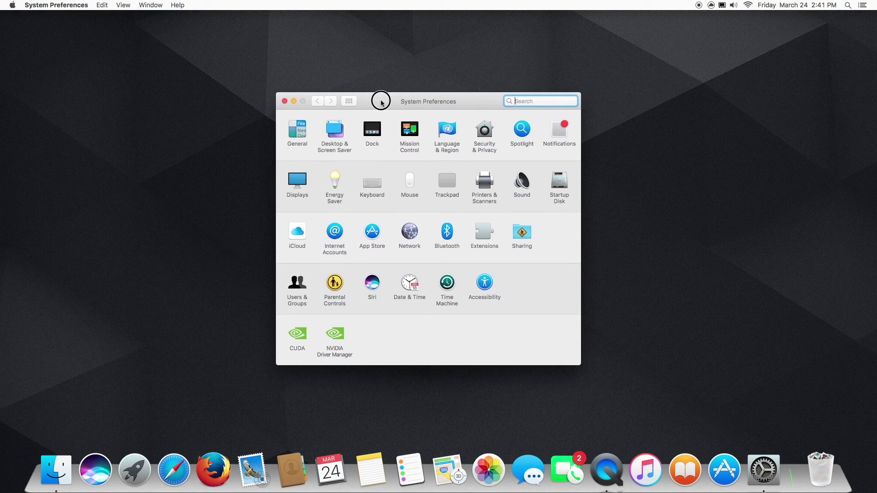
pyautogui.click(374, 285)
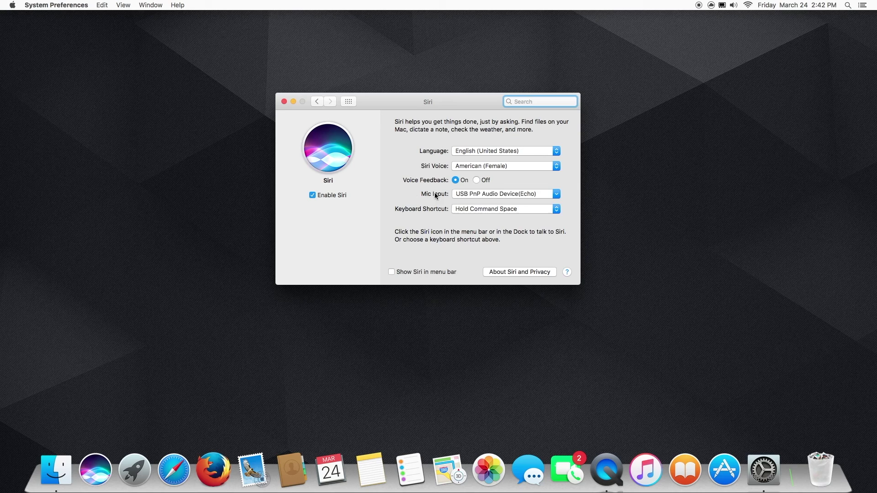
pyautogui.click(498, 194)
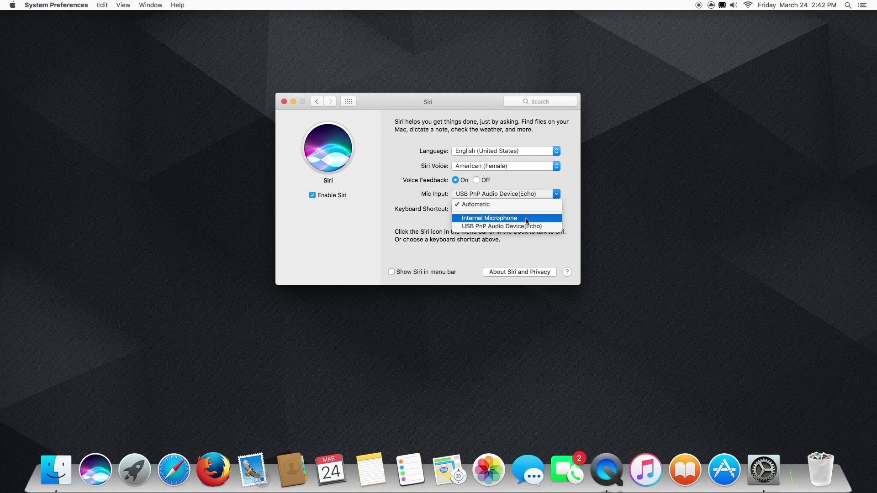
pyautogui.click(520, 194)
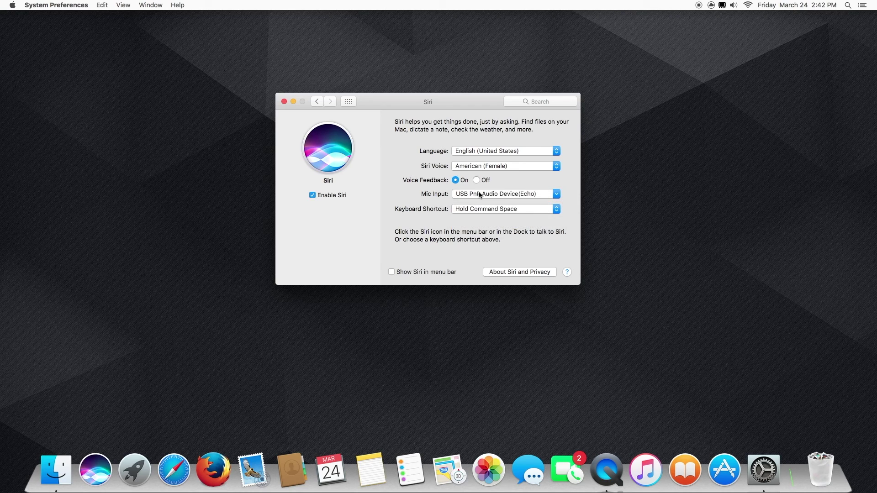
pyautogui.click(514, 194)
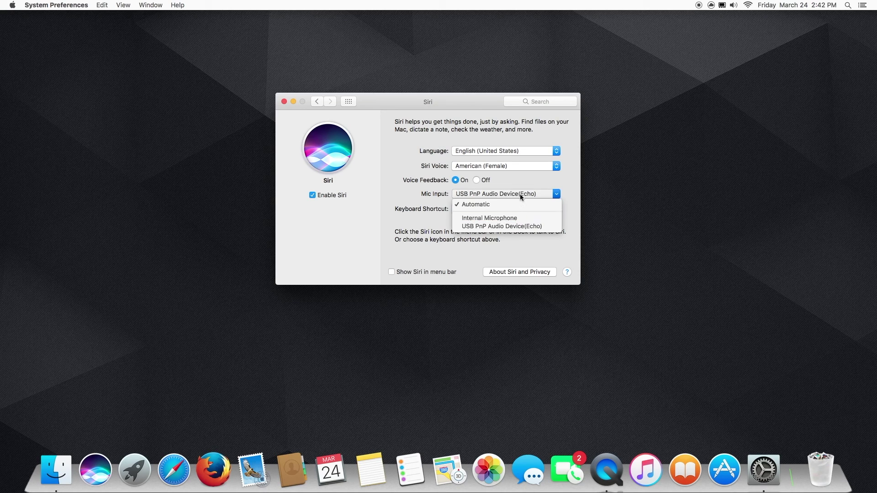
pyautogui.click(410, 194)
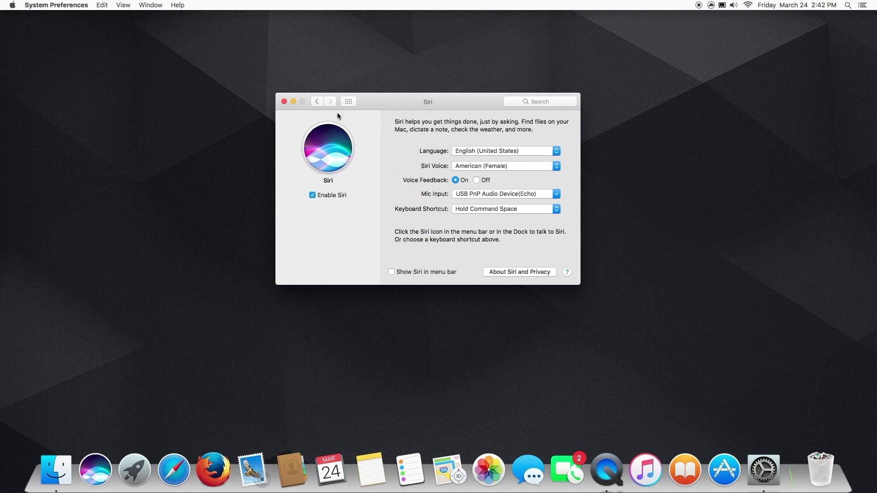
# - Turn Dictation on in the Keyboard pane's Dictation tab, with Enhanced Dictation enabled
pyautogui.click(317, 101)
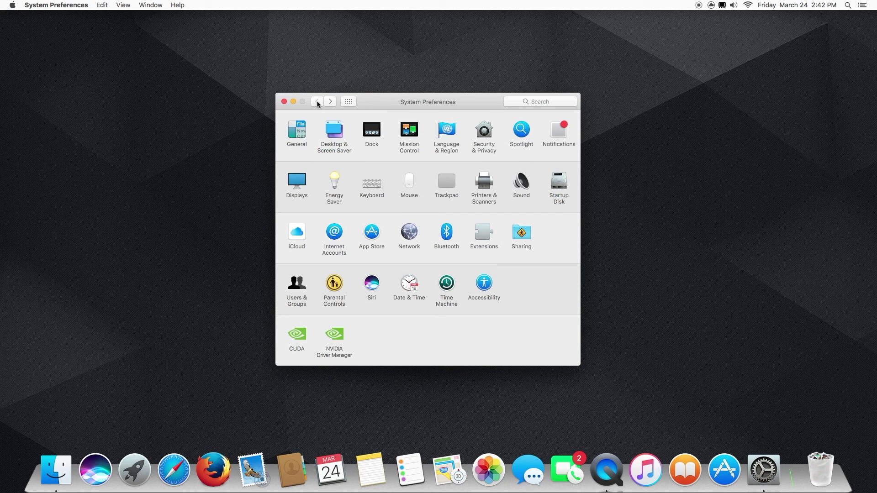
pyautogui.click(372, 186)
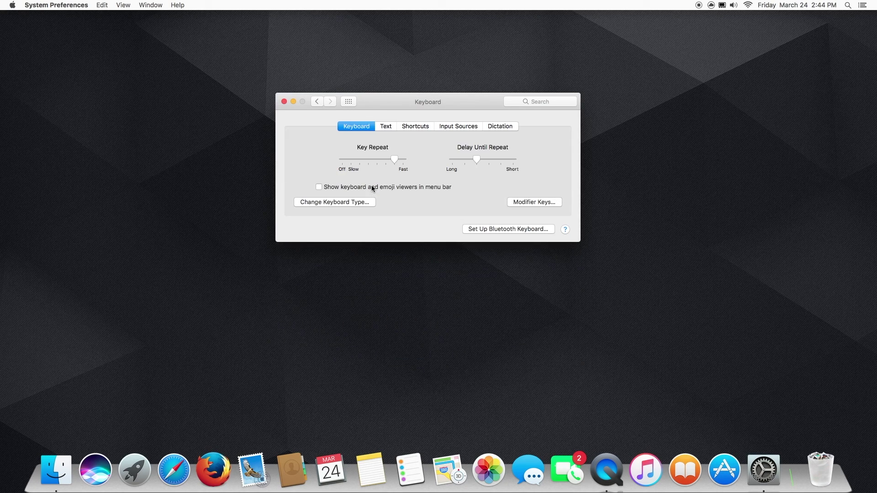
pyautogui.click(505, 127)
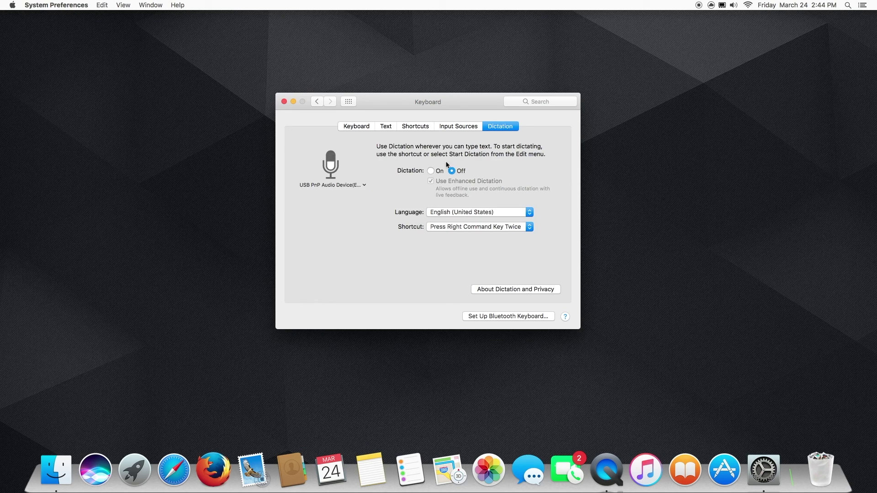
pyautogui.click(431, 173)
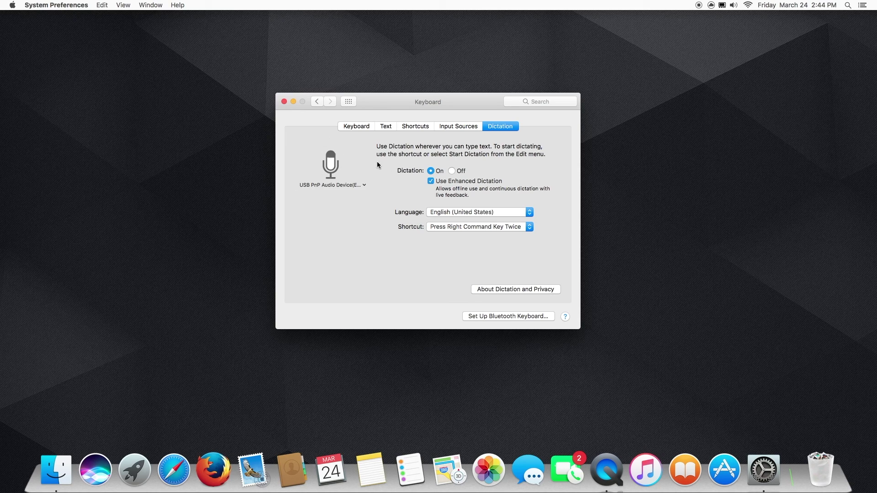
# - Go from the pane overview to the Dictation section of Accessibility preferences
pyautogui.click(350, 101)
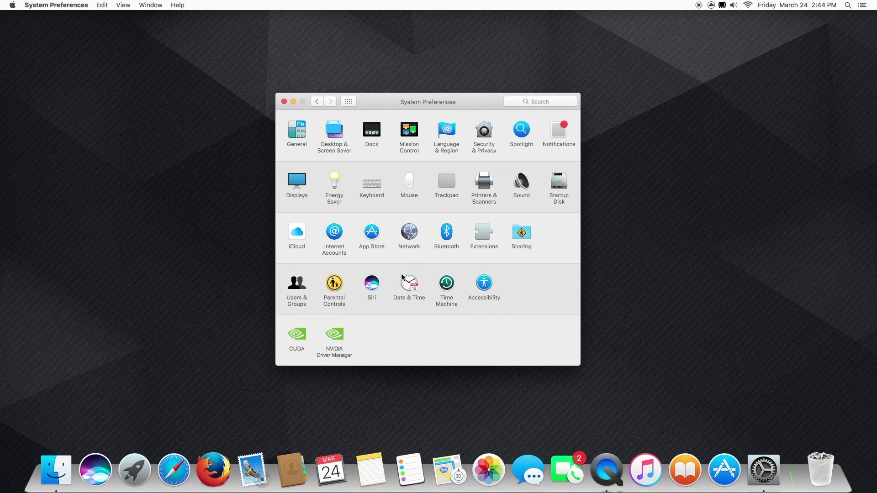
pyautogui.click(484, 283)
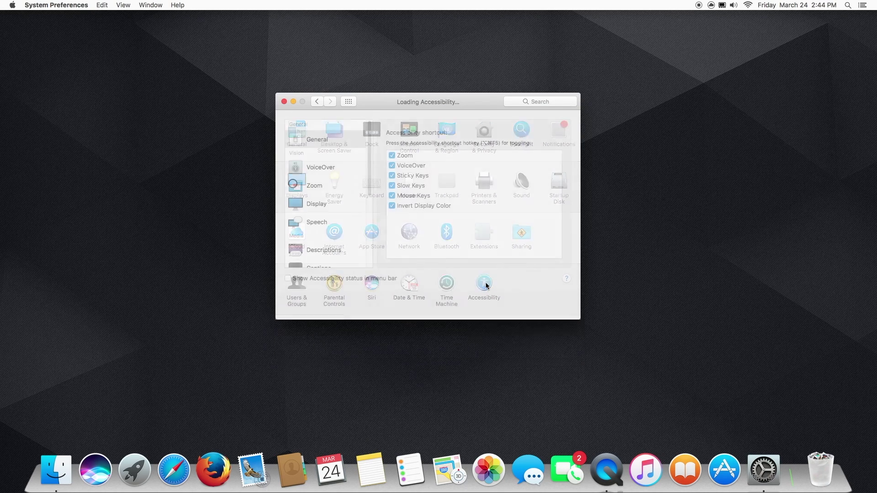
pyautogui.moveTo(370, 174); pyautogui.dragTo(368, 251)
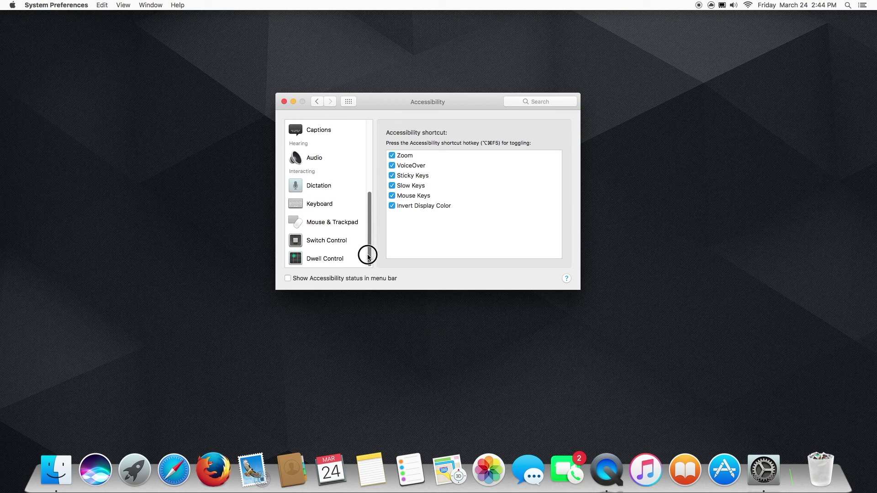
pyautogui.click(340, 185)
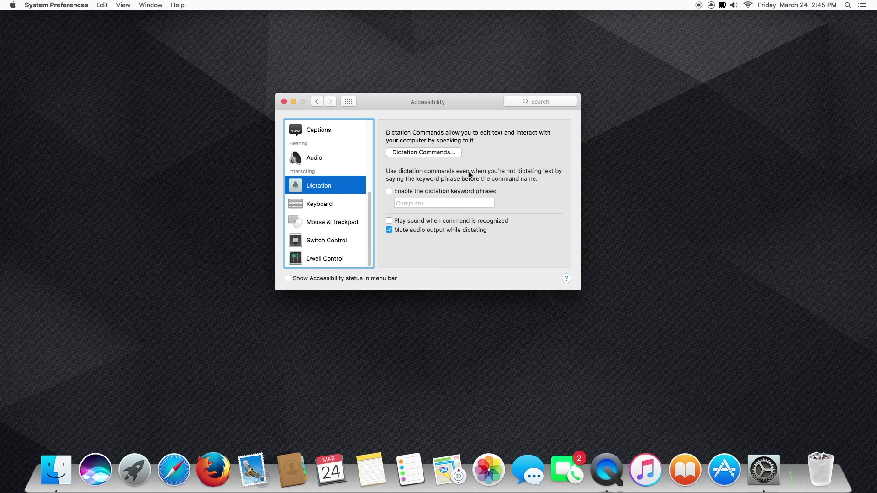
# - Enable the dictation keyword phrase and change it from 'Computer' to 'Hey'
pyautogui.click(390, 191)
pyautogui.moveTo(425, 202); pyautogui.dragTo(395, 199)
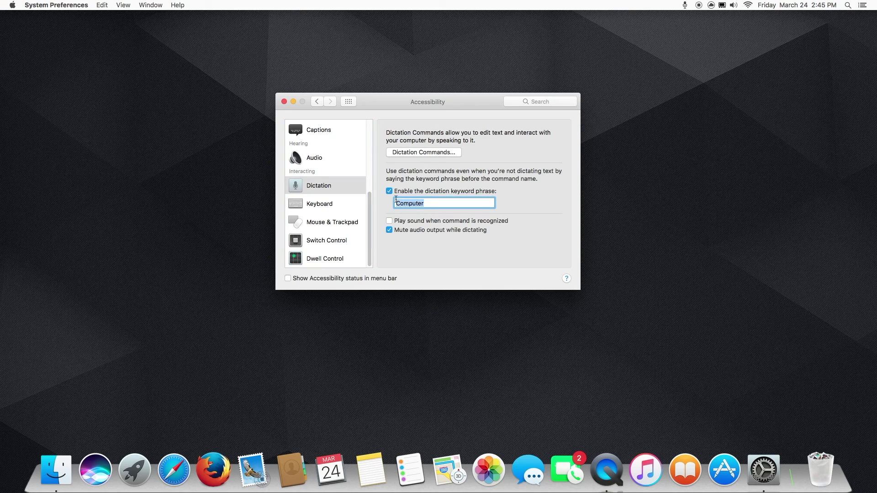
pyautogui.press('BackSpace')
pyautogui.write('Hey')
# - Add a new 'Siri' dictation command for Any Application and bring up its Perform actions
pyautogui.click(458, 152)
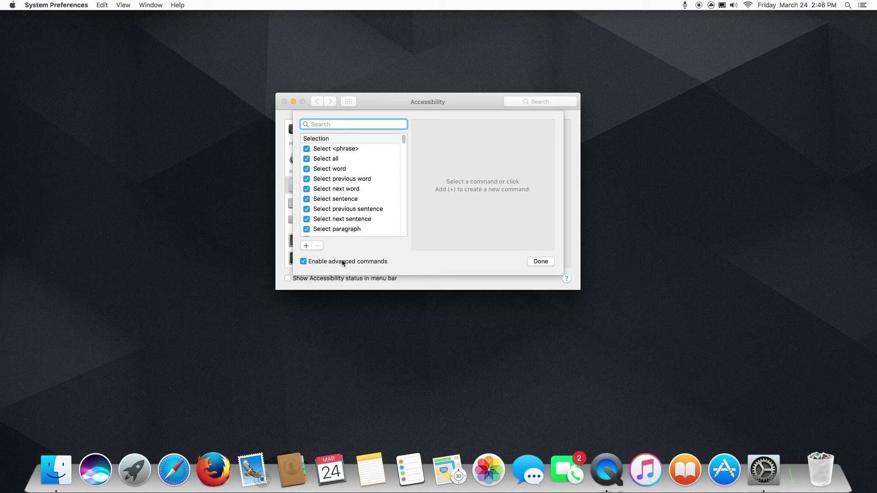
pyautogui.click(306, 245)
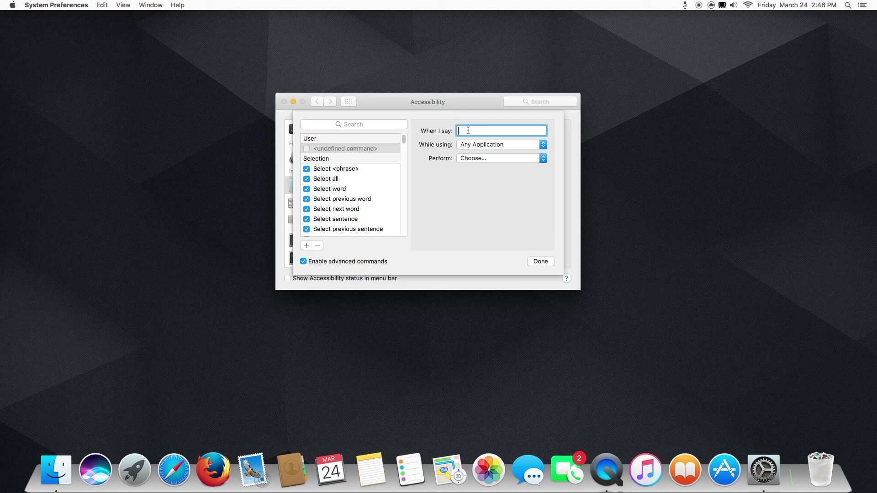
pyautogui.write('Siri')
pyautogui.click(488, 160)
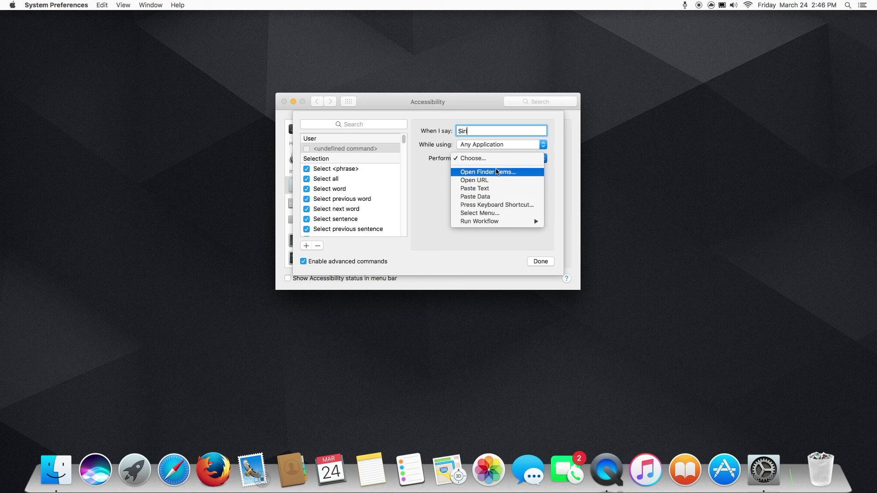
pyautogui.moveTo(498, 222)
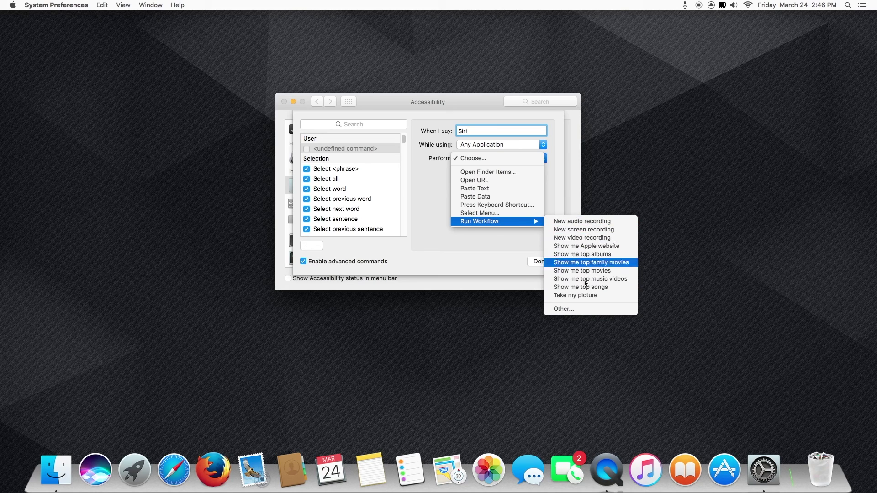
# - Set the Siri command to open Siri.app from Applications and finish editing commands
pyautogui.click(586, 310)
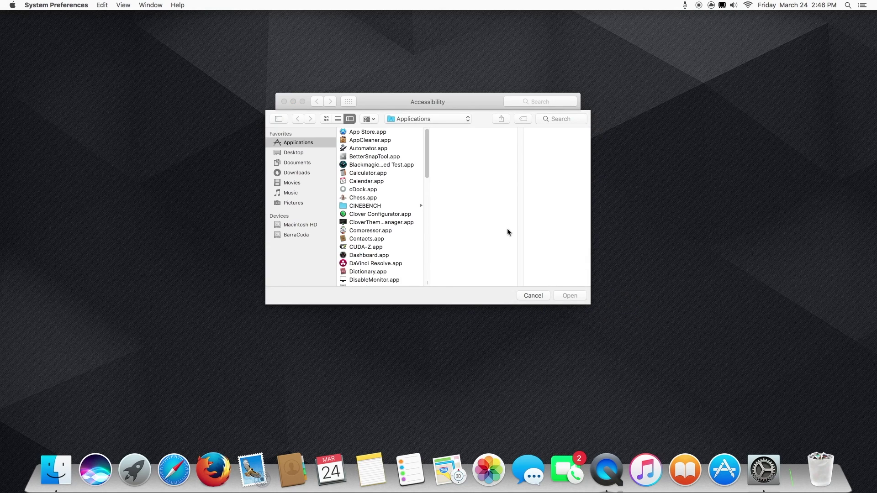
pyautogui.moveTo(427, 158); pyautogui.dragTo(429, 257)
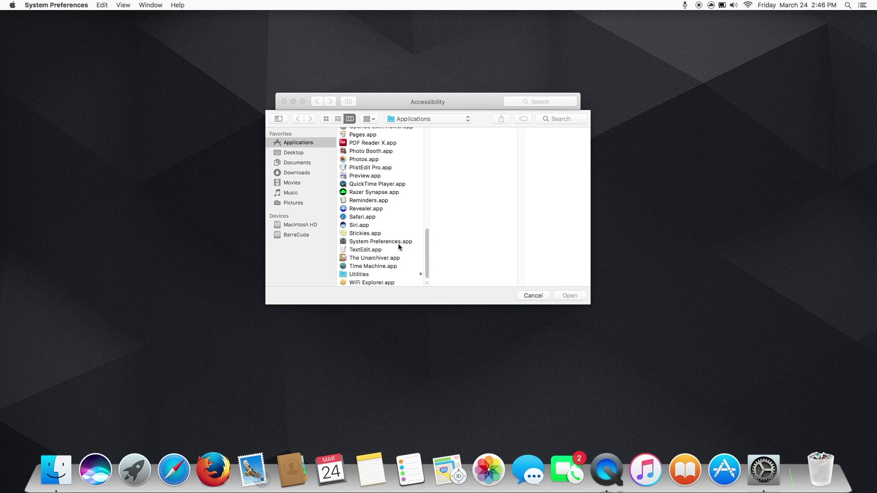
pyautogui.click(361, 226)
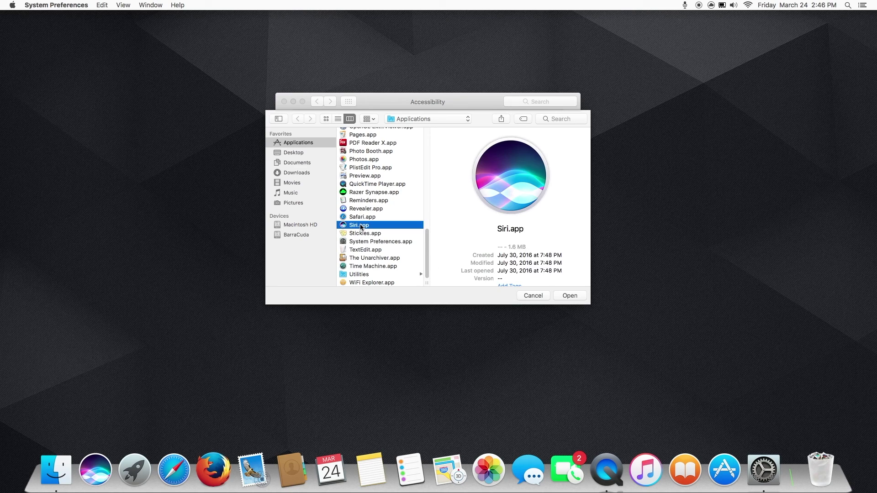
pyautogui.click(567, 295)
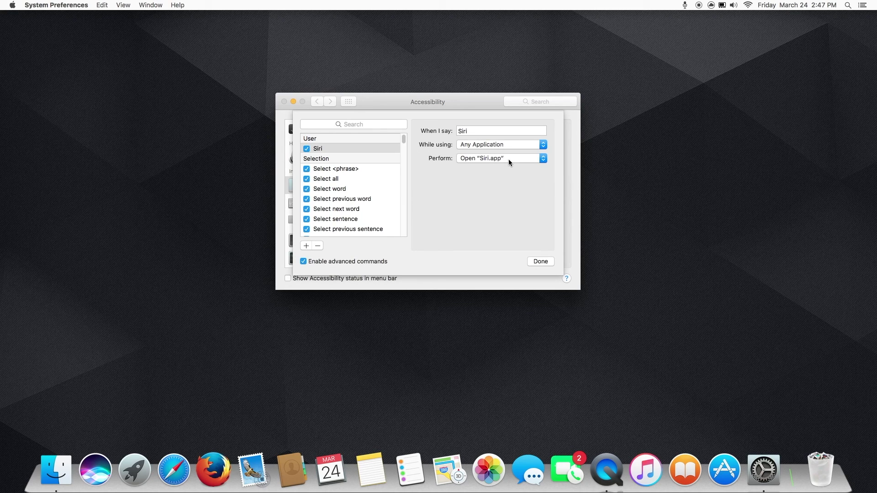
pyautogui.click(541, 262)
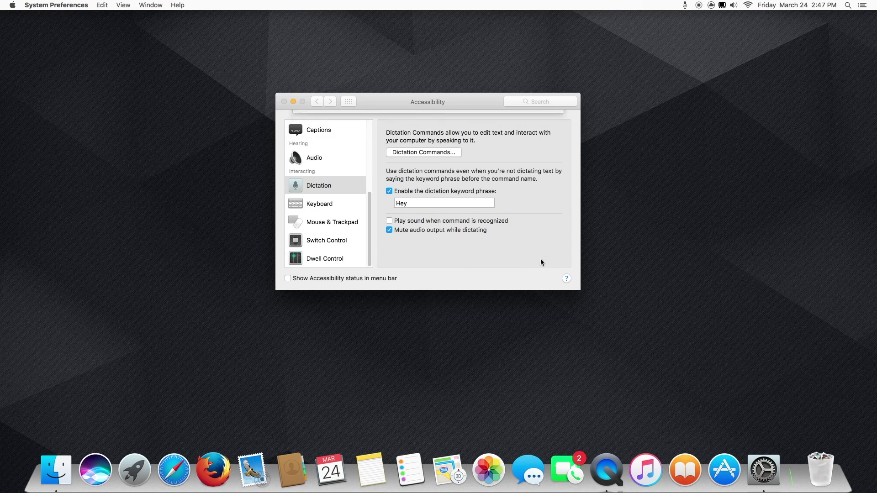
# - Reopen Dictation Commands to verify the Siri command, then close the list
pyautogui.click(422, 154)
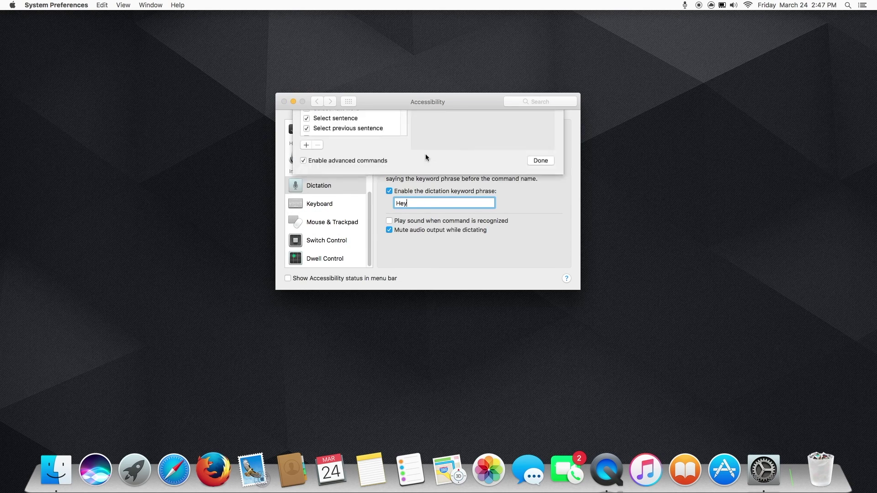
pyautogui.click(330, 148)
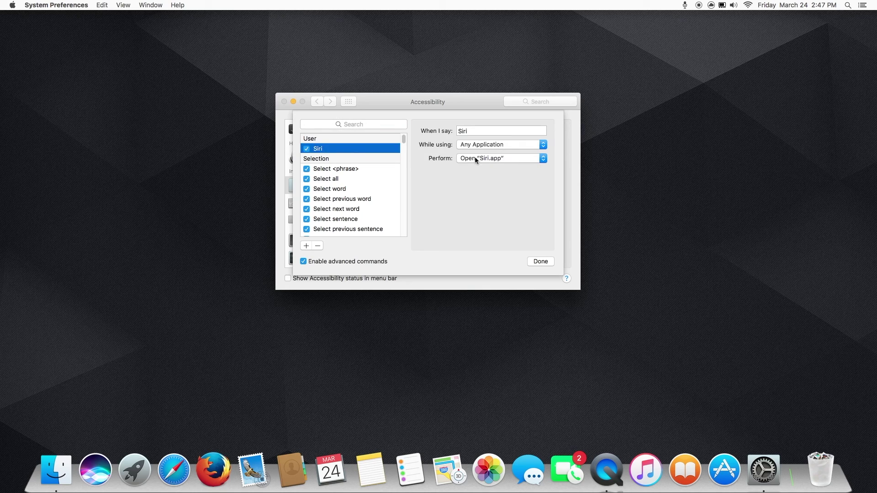
pyautogui.click(541, 262)
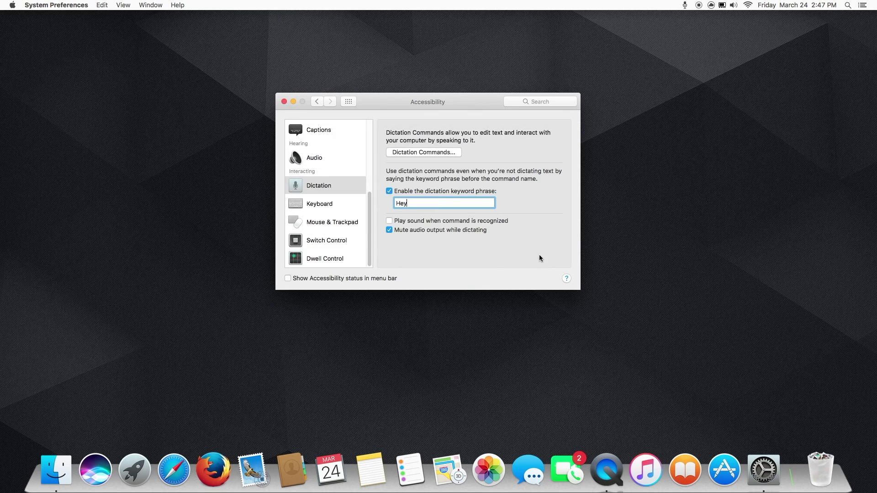
pyautogui.doubleClick(445, 202)
# - Close System Preferences and test dictation listening from the menu-bar dictation icon
pyautogui.click(284, 101)
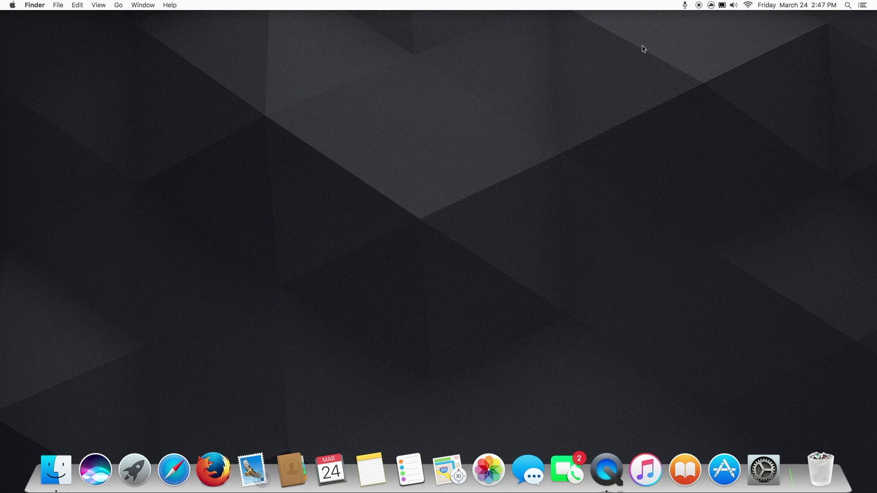
pyautogui.click(685, 6)
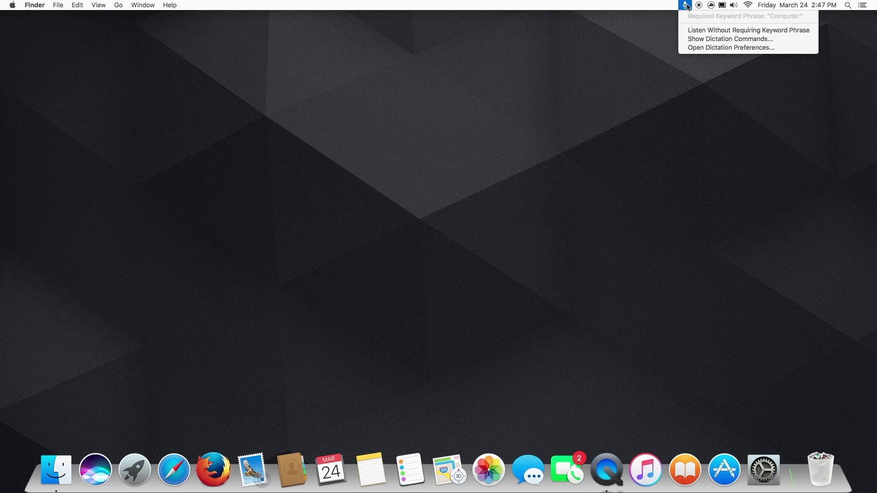
pyautogui.click(751, 31)
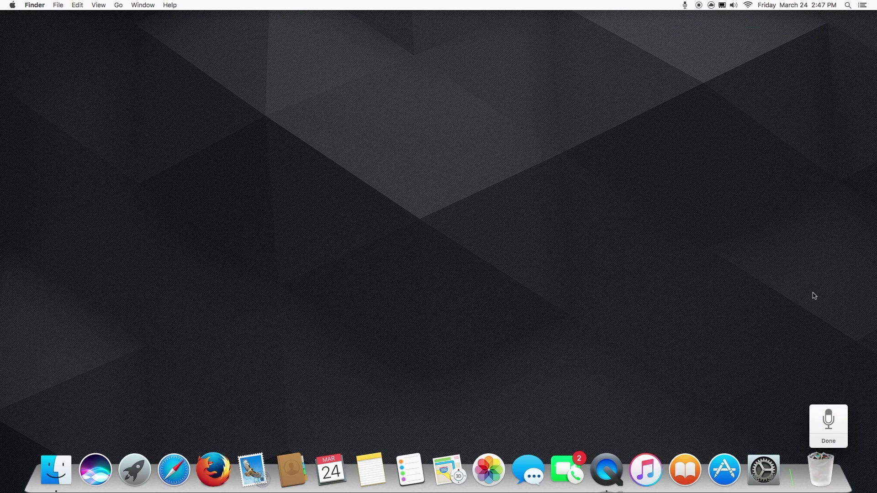
pyautogui.click(837, 439)
pyautogui.click(688, 5)
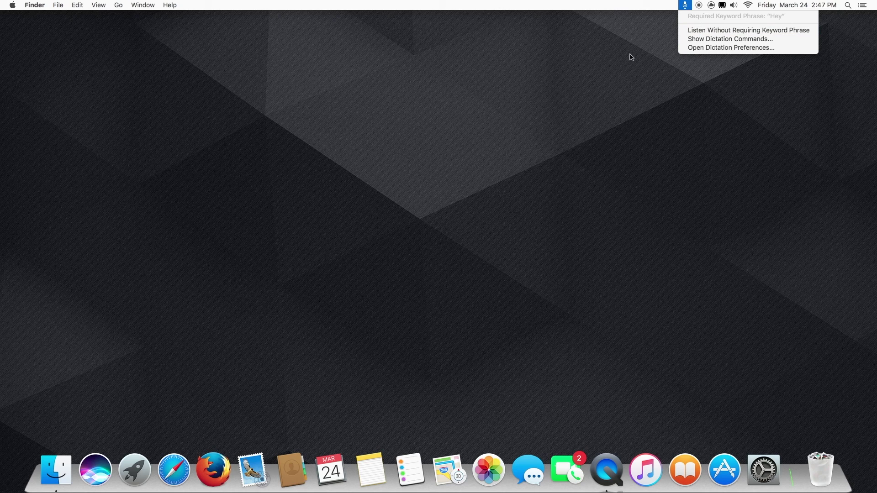
pyautogui.moveTo(632, 57); pyautogui.dragTo(678, 113)
# - Summon Siri, dismiss it, and reopen System Preferences from the Dock
pyautogui.press('super+space')
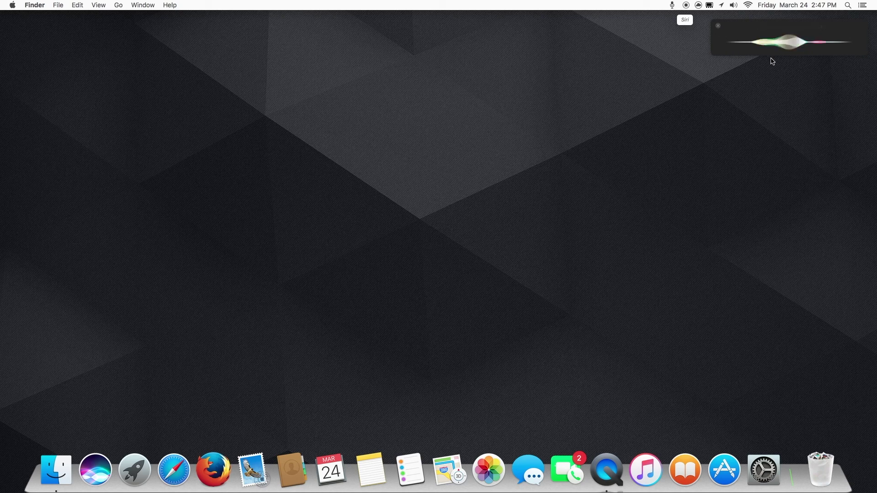
pyautogui.click(718, 26)
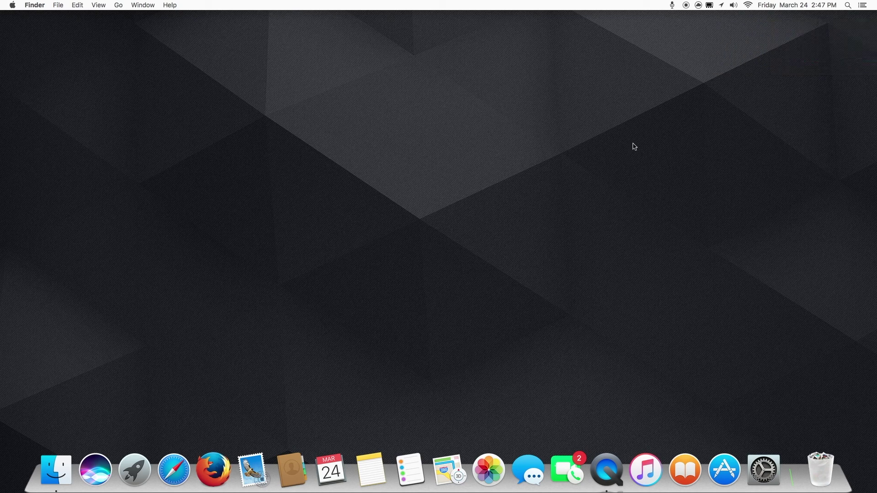
pyautogui.click(763, 470)
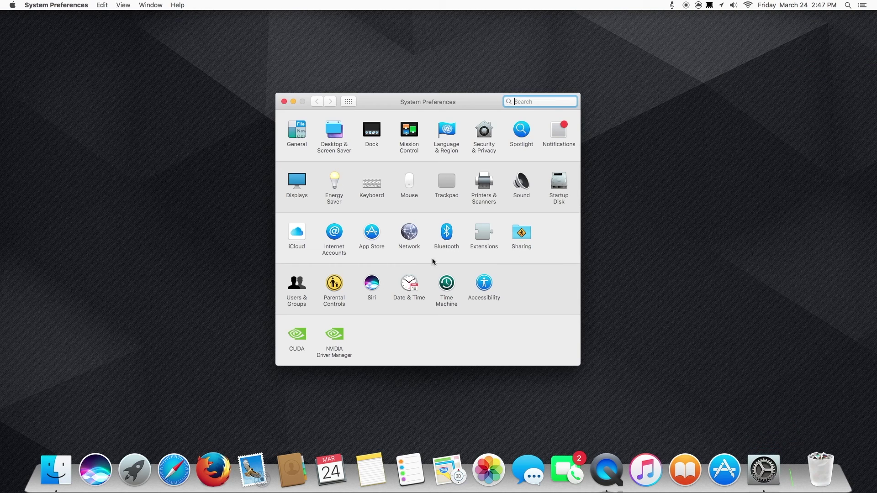
# - Open the Siri command under Accessibility > Dictation > Dictation Commands
pyautogui.click(477, 279)
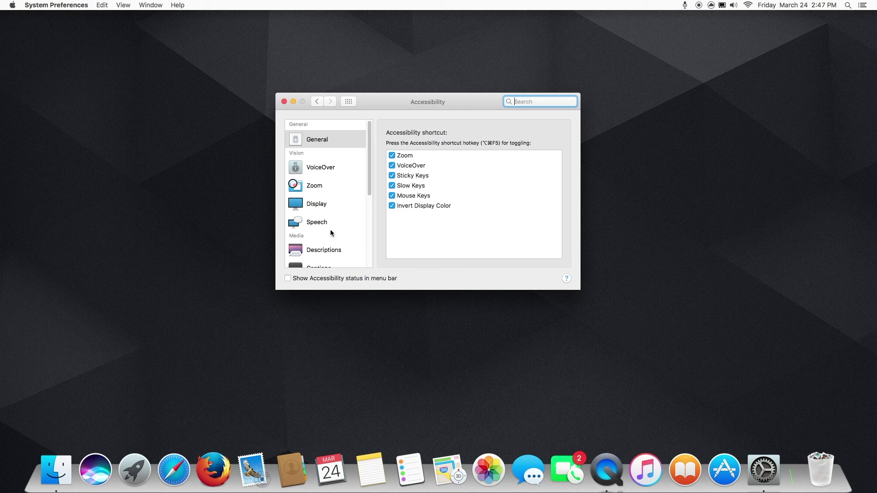
pyautogui.scroll(-5, 332, 231)
pyautogui.click(334, 189)
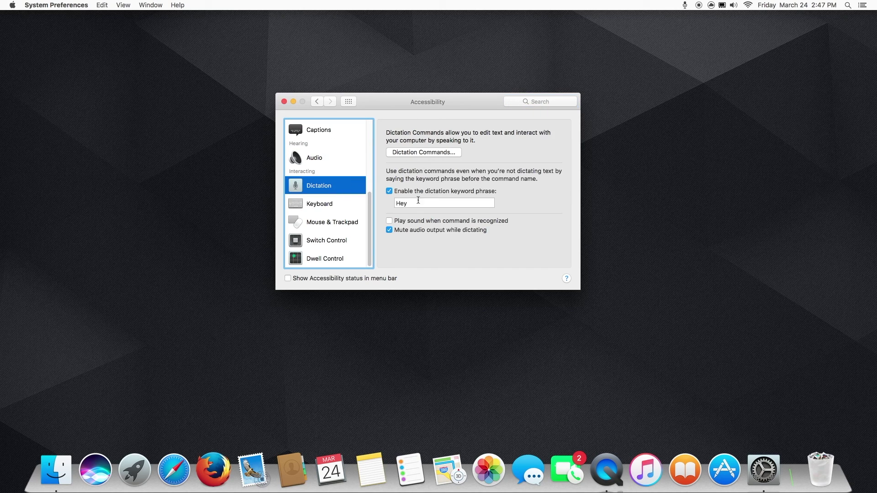
pyautogui.click(425, 154)
pyautogui.click(337, 149)
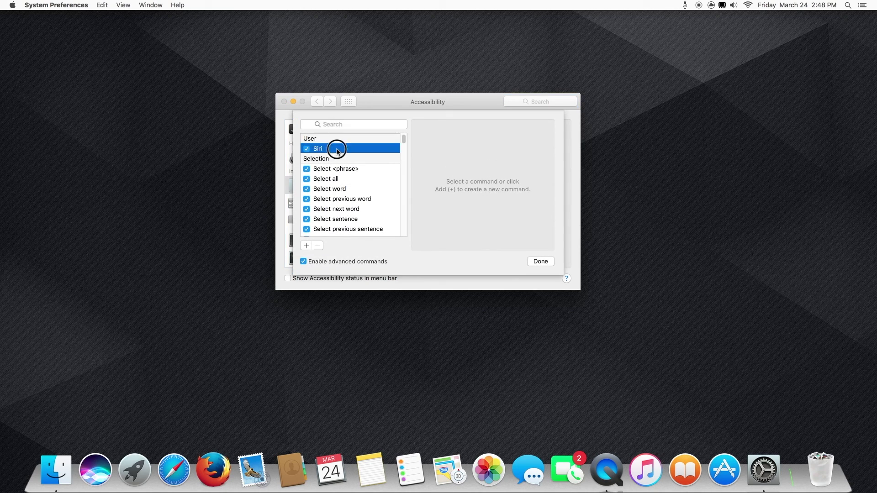
# - Change the command's phrase from 'Siri' to 'You Dumb Computer', save, and close System Preferences
pyautogui.press('Tab')
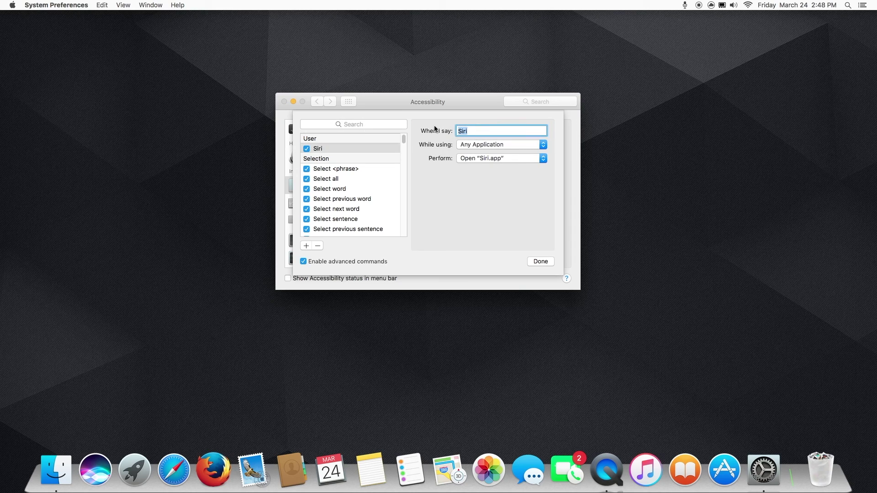
pyautogui.press('BackSpace')
pyautogui.write('You Dumb Computer')
pyautogui.click(542, 263)
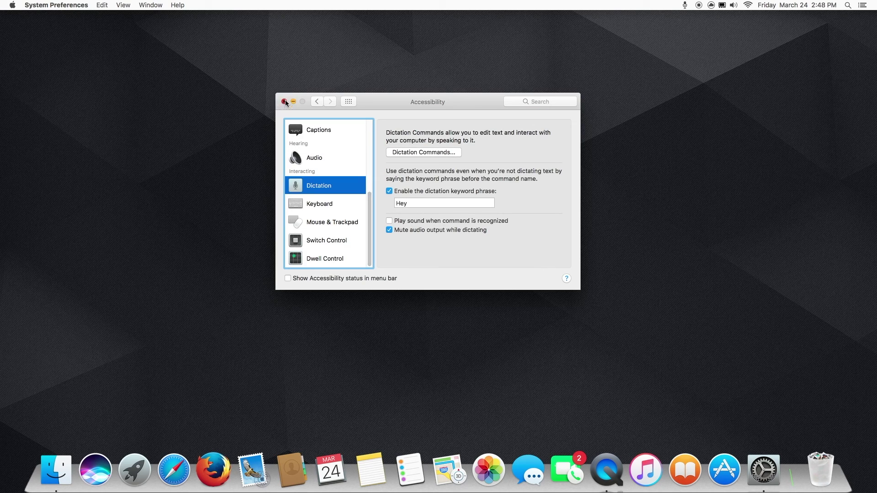
pyautogui.click(284, 101)
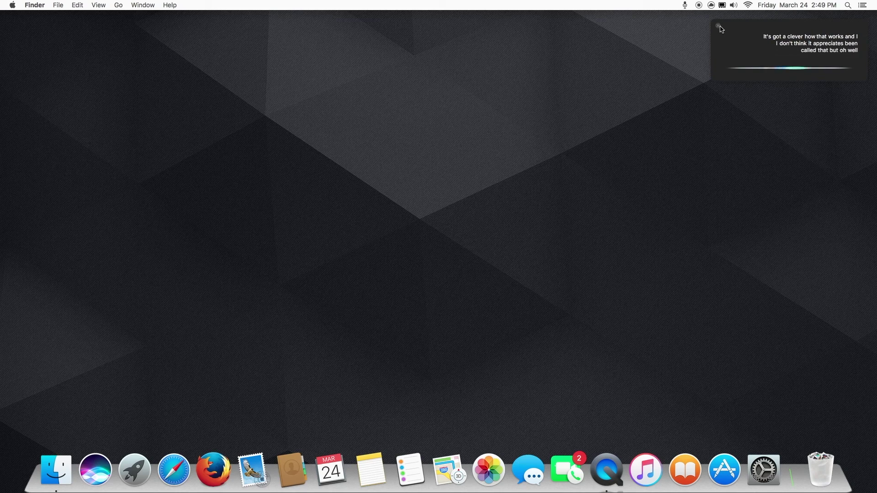
pyautogui.click(720, 27)
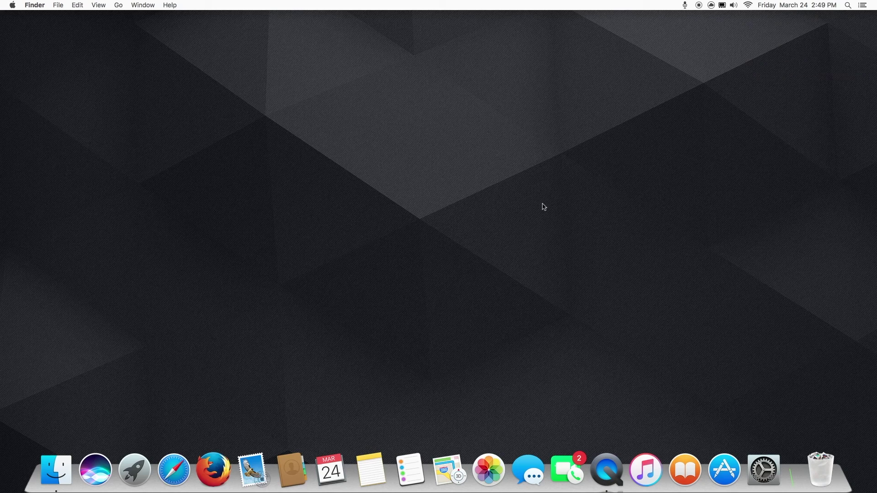